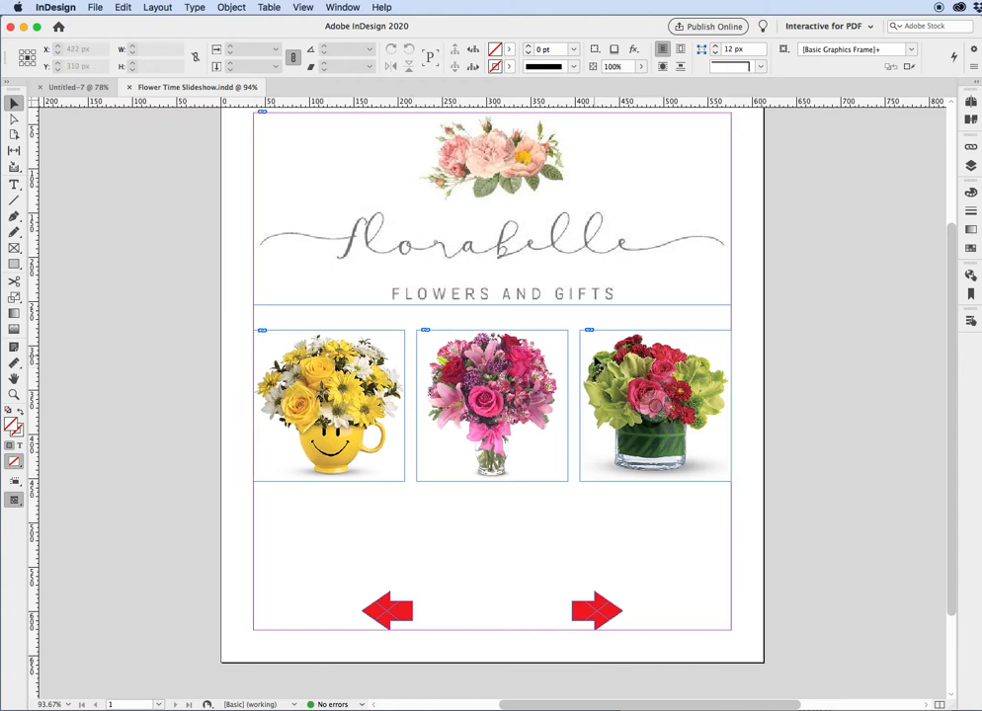
Stack the three flower images by aligning their horizontal centers to the yellow mug bouquet as the key object.
{"action": "left_click_drag", "start_coordinate": [221, 381], "coordinate": [644, 430]}
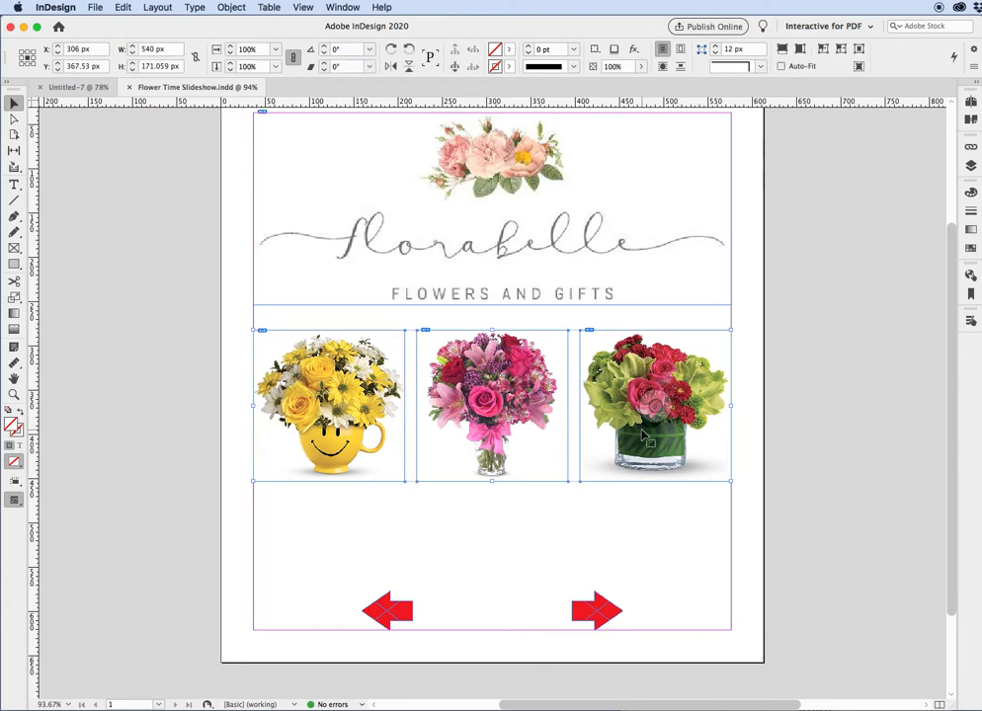
{"action": "left_click", "coordinate": [330, 405]}
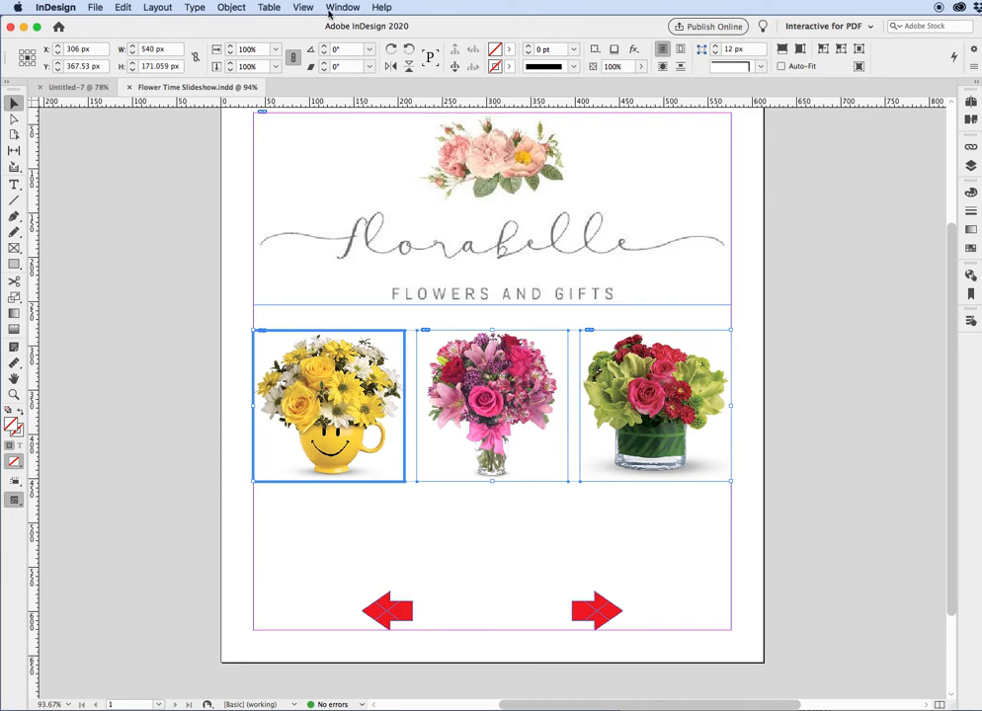
{"action": "left_click", "coordinate": [343, 8]}
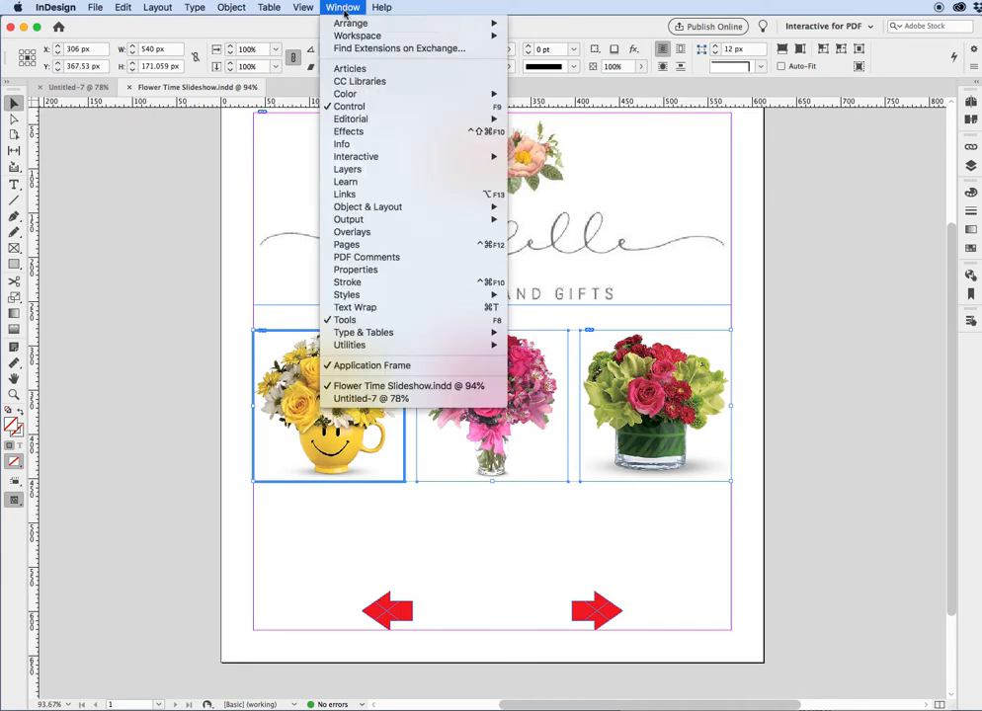
{"action": "mouse_move", "coordinate": [353, 209]}
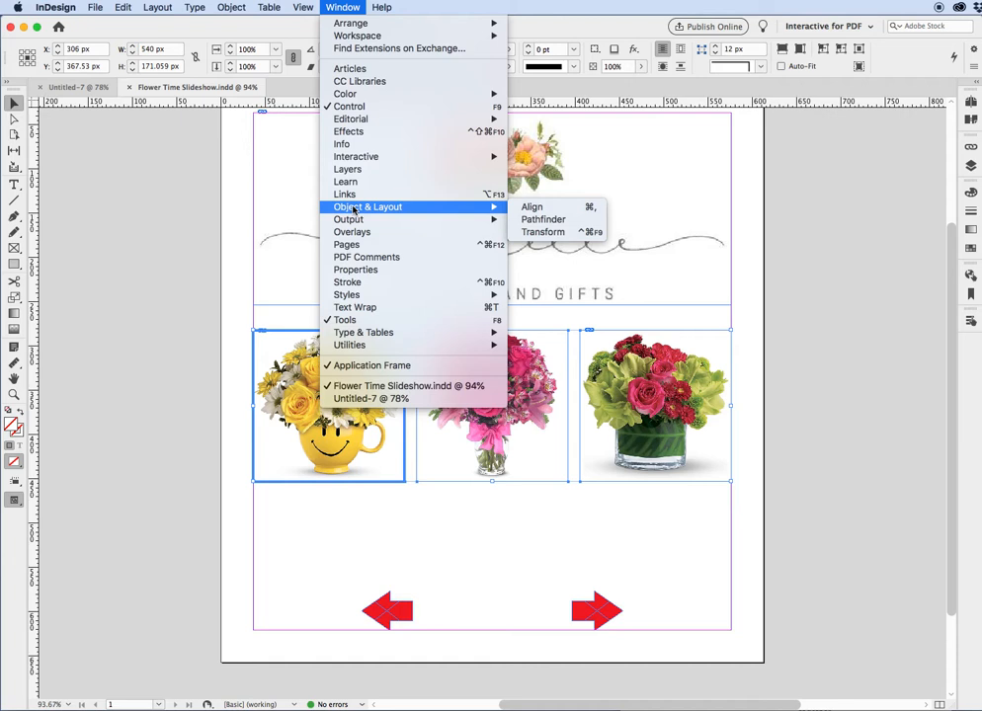
{"action": "left_click", "coordinate": [529, 207]}
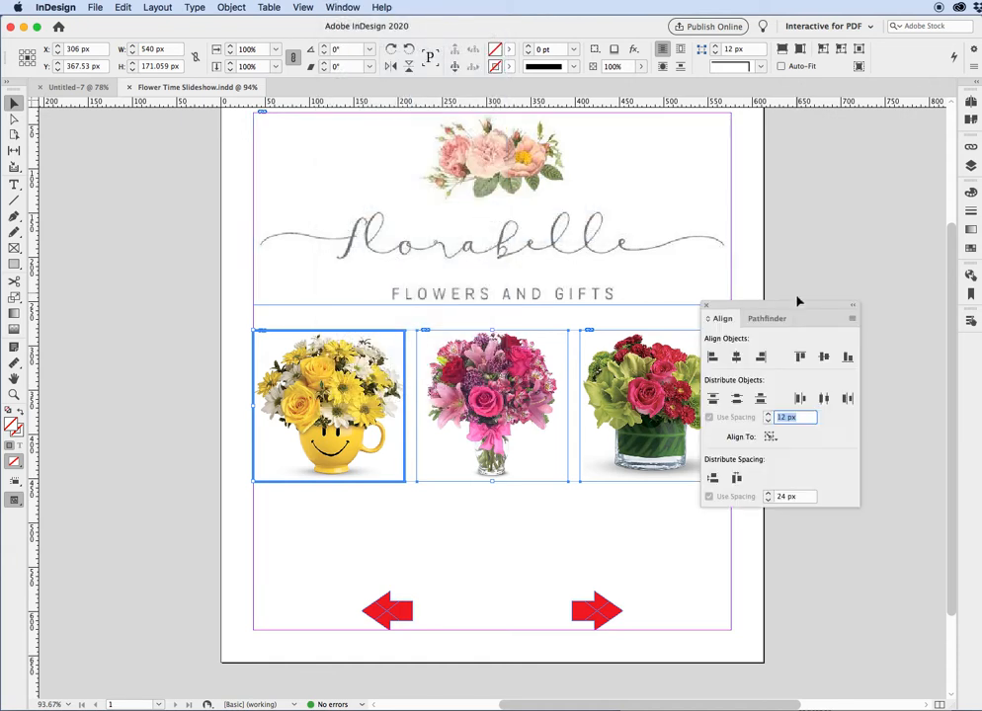
{"action": "left_click_drag", "start_coordinate": [793, 306], "coordinate": [825, 124]}
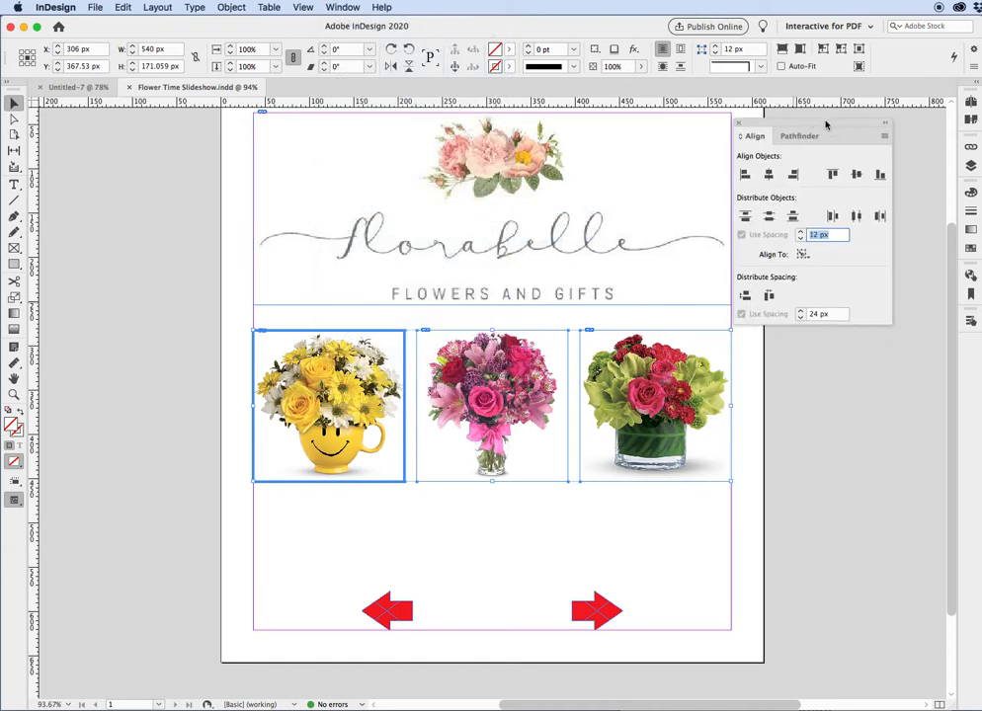
{"action": "left_click", "coordinate": [768, 175]}
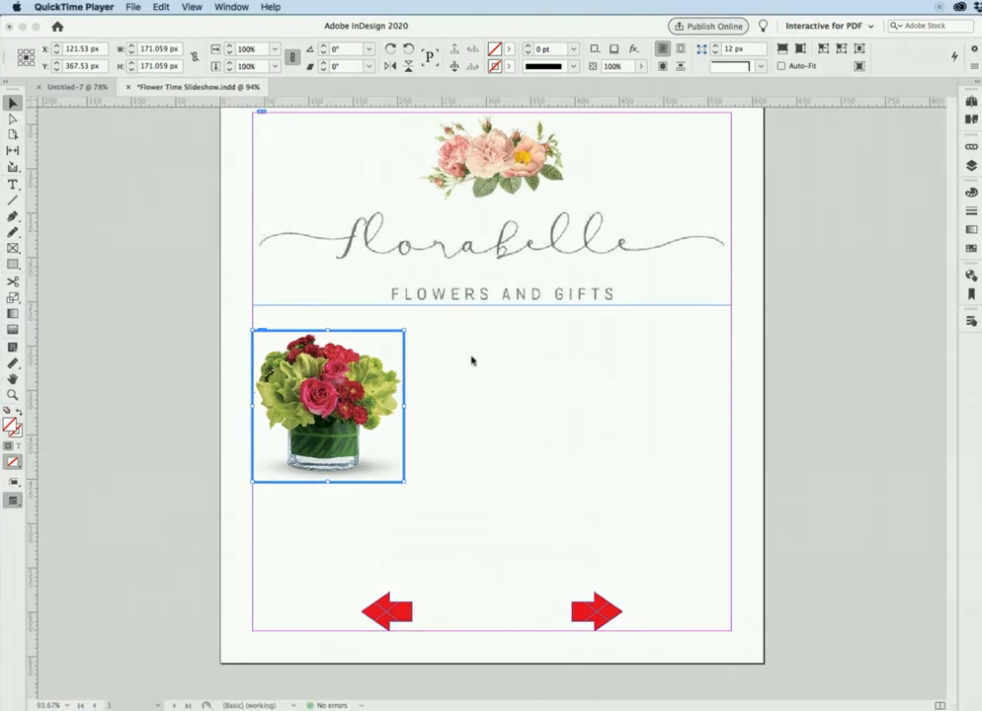
Scale the stacked flower images together proportionally to about 285 px square.
{"action": "left_click", "coordinate": [471, 358]}
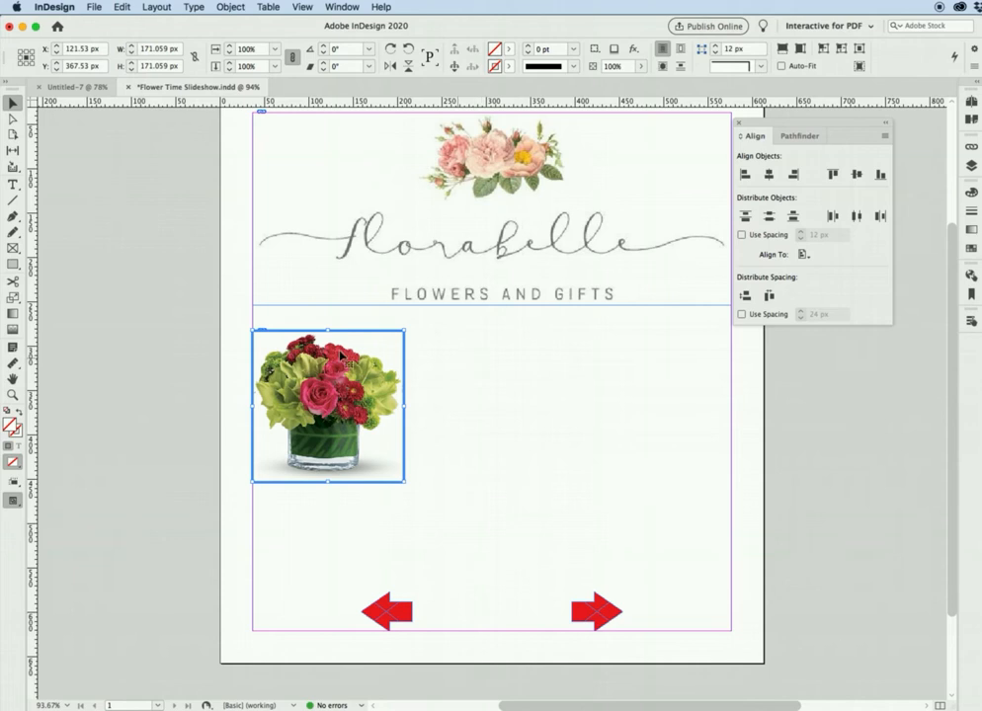
{"action": "left_click_drag", "start_coordinate": [241, 328], "coordinate": [423, 507]}
{"action": "left_click_drag", "start_coordinate": [404, 483], "coordinate": [490, 542]}
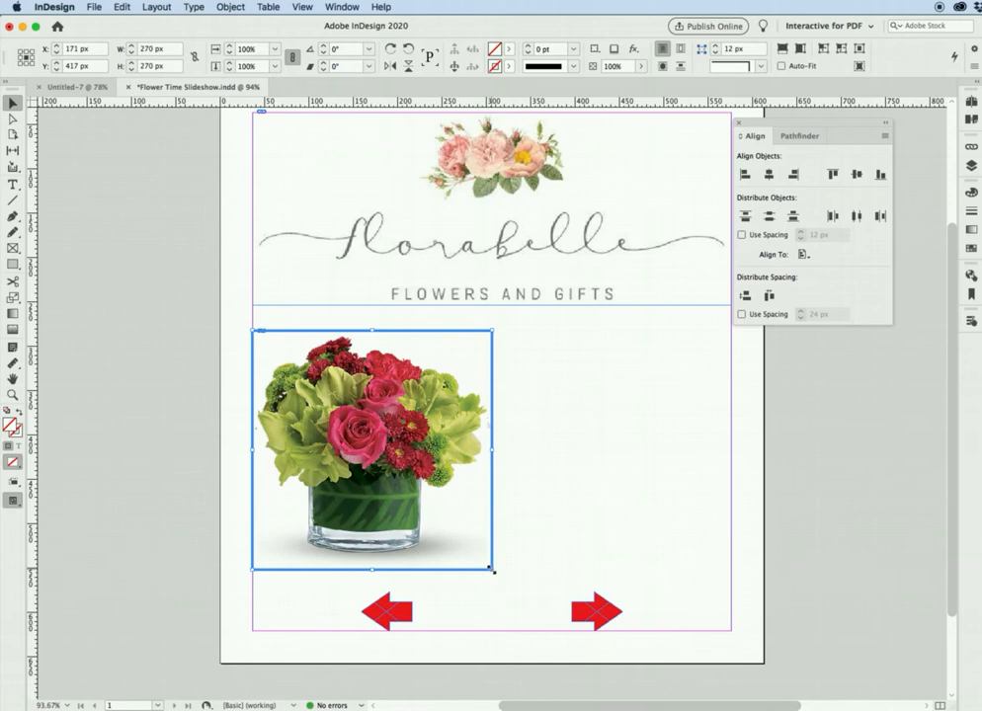
{"action": "left_click_drag", "start_coordinate": [493, 570], "coordinate": [504, 583]}
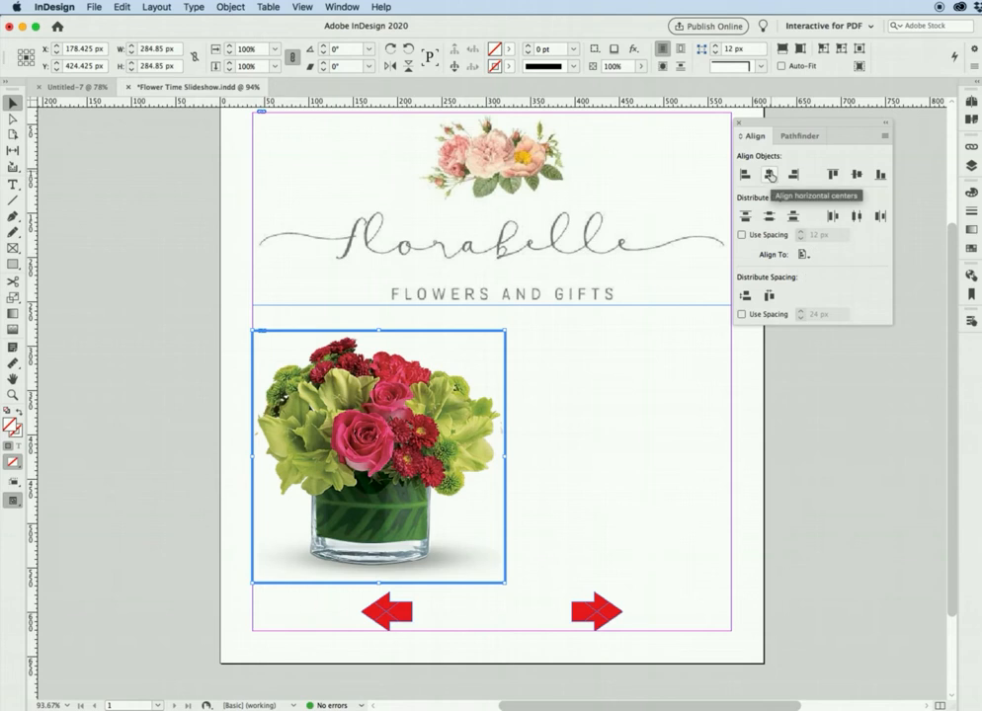
Center the enlarged image stack horizontally on the page, then deselect it and put away the alignment controls.
{"action": "left_click", "coordinate": [769, 175]}
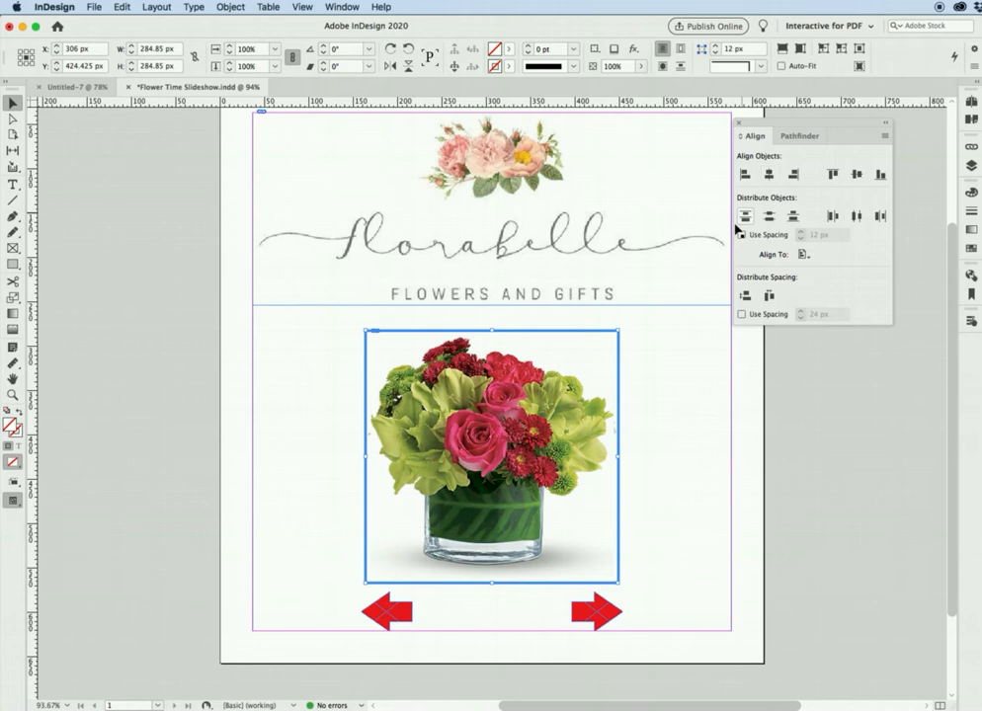
{"action": "left_click", "coordinate": [659, 454]}
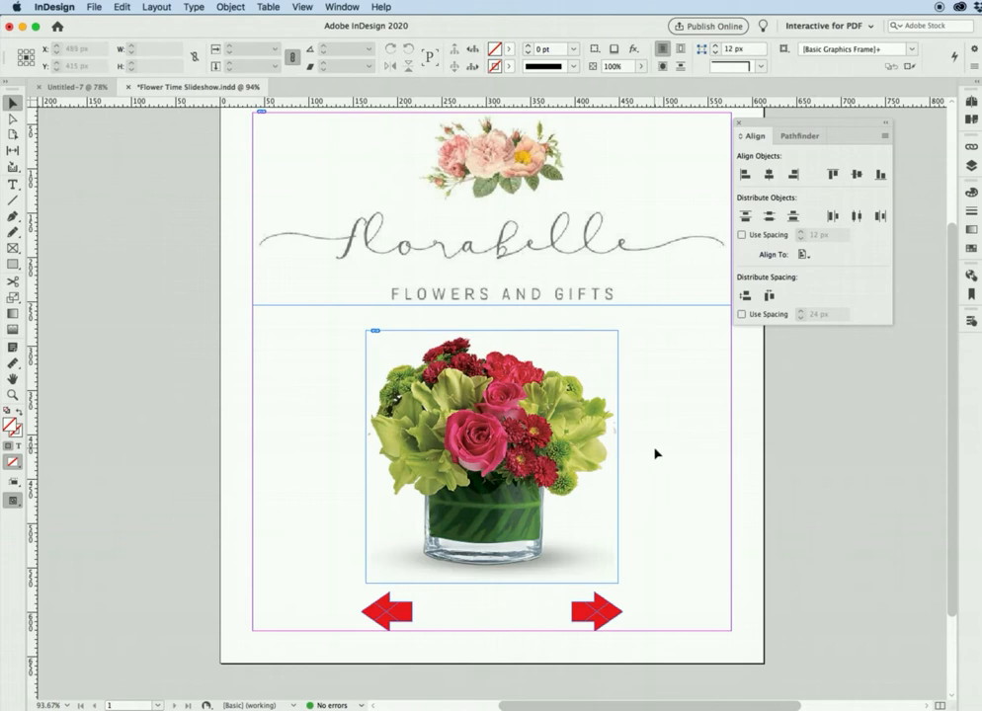
{"action": "key", "text": "shift+F7"}
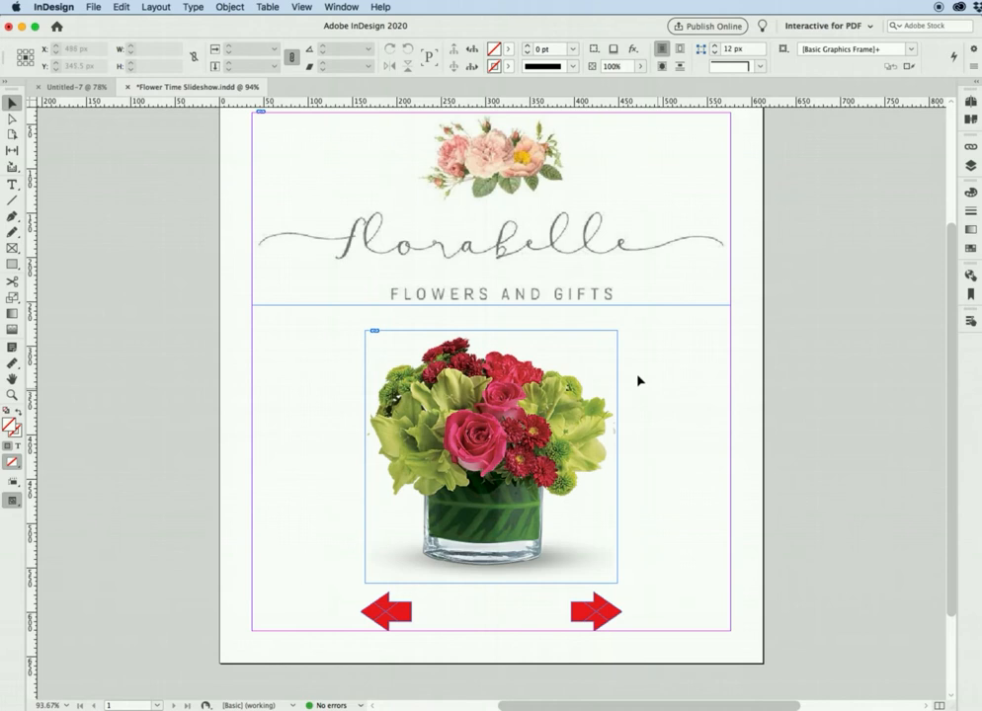
Convert the stacked flower images into a multi-state object with each image as a separate state.
{"action": "left_click", "coordinate": [343, 7]}
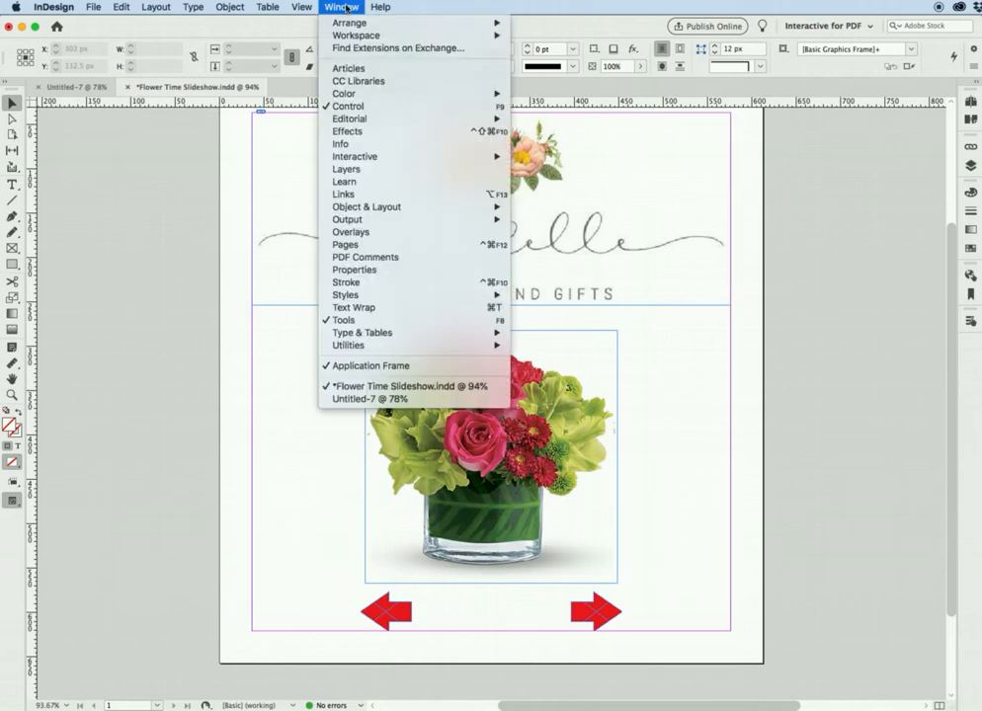
{"action": "mouse_move", "coordinate": [364, 160]}
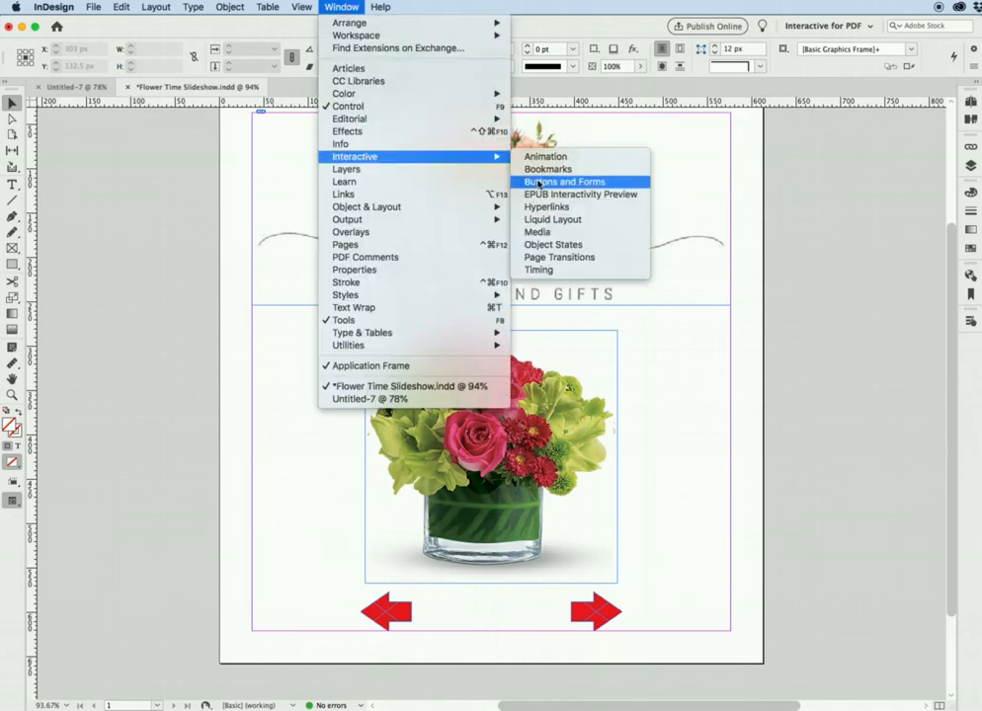
{"action": "left_click", "coordinate": [548, 247]}
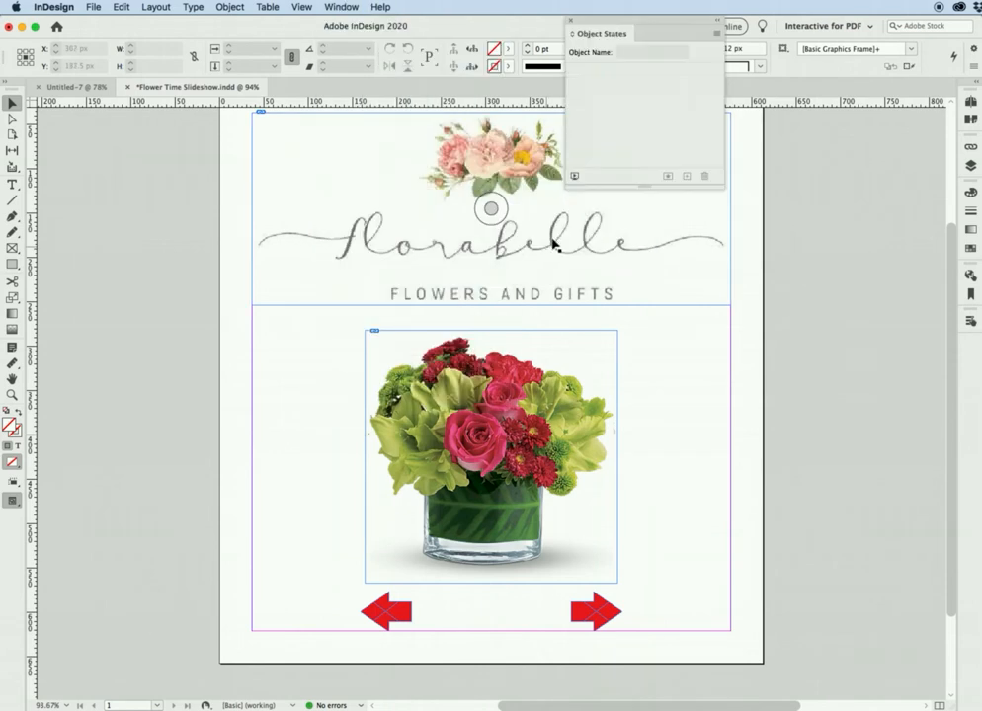
{"action": "left_click_drag", "start_coordinate": [628, 21], "coordinate": [718, 181]}
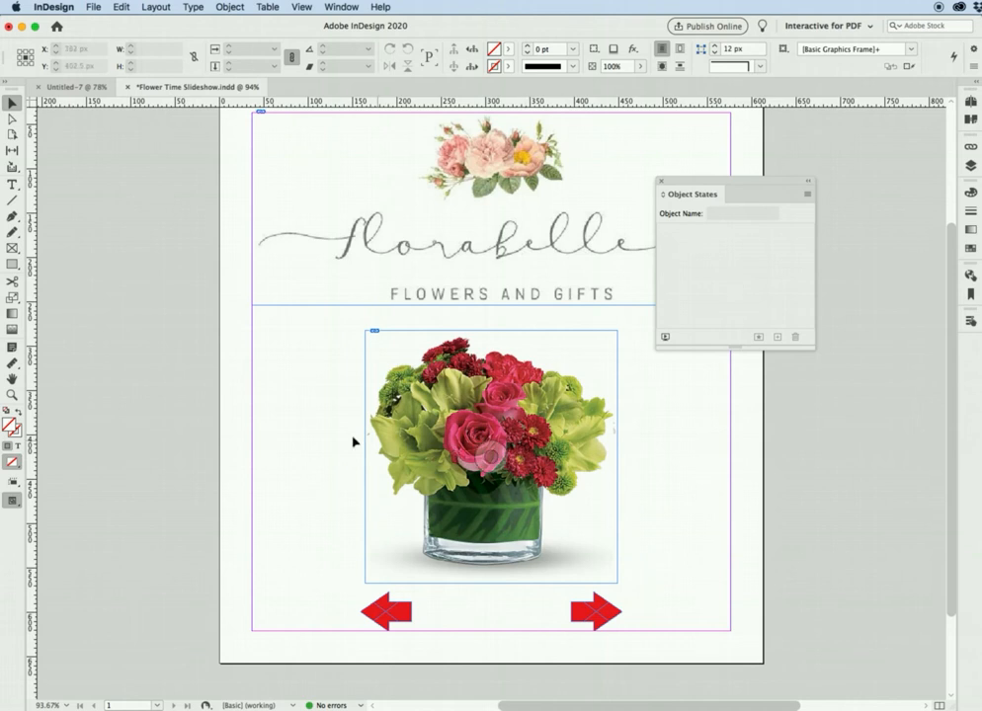
{"action": "left_click_drag", "start_coordinate": [358, 458], "coordinate": [665, 489]}
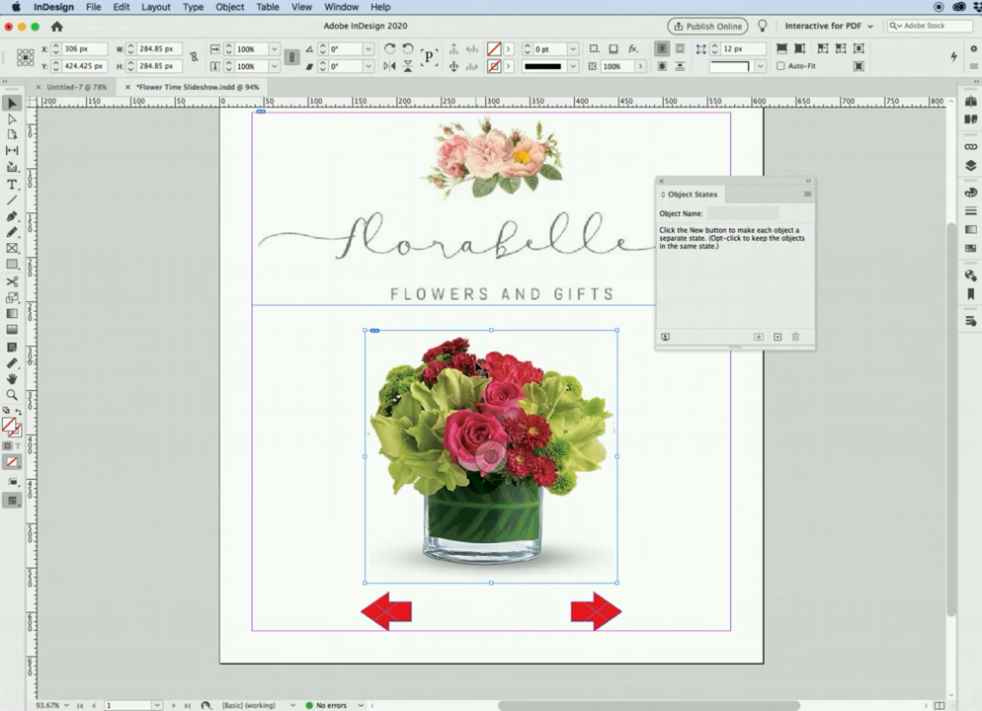
{"action": "left_click", "coordinate": [778, 338]}
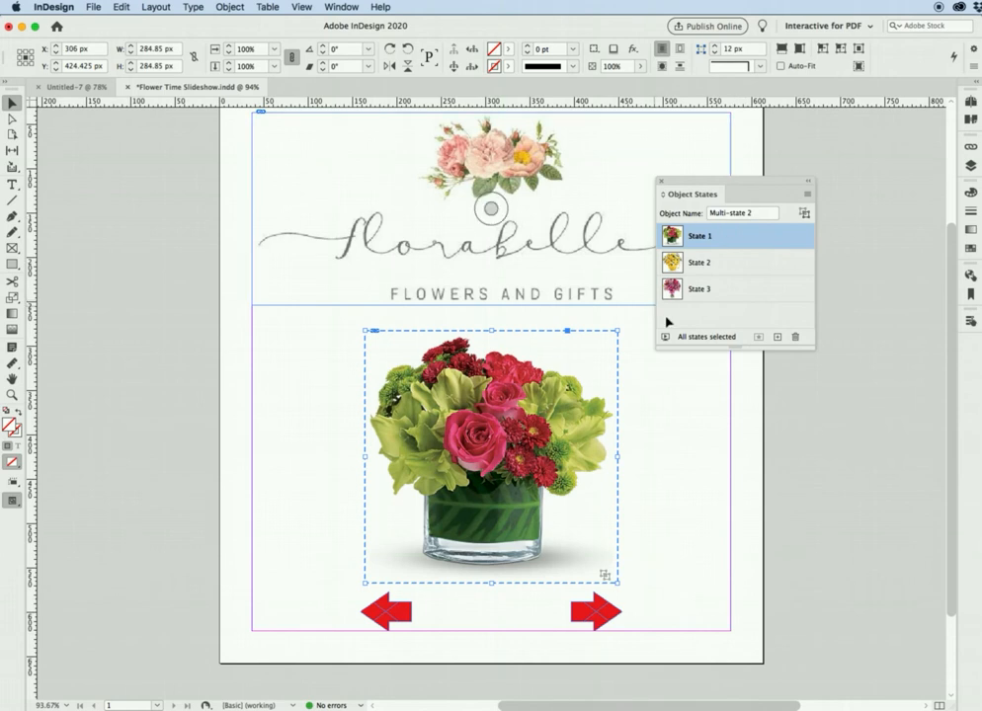
Rename the multi-state flower object as Multi-state 1 and deselect it.
{"action": "left_click", "coordinate": [756, 217]}
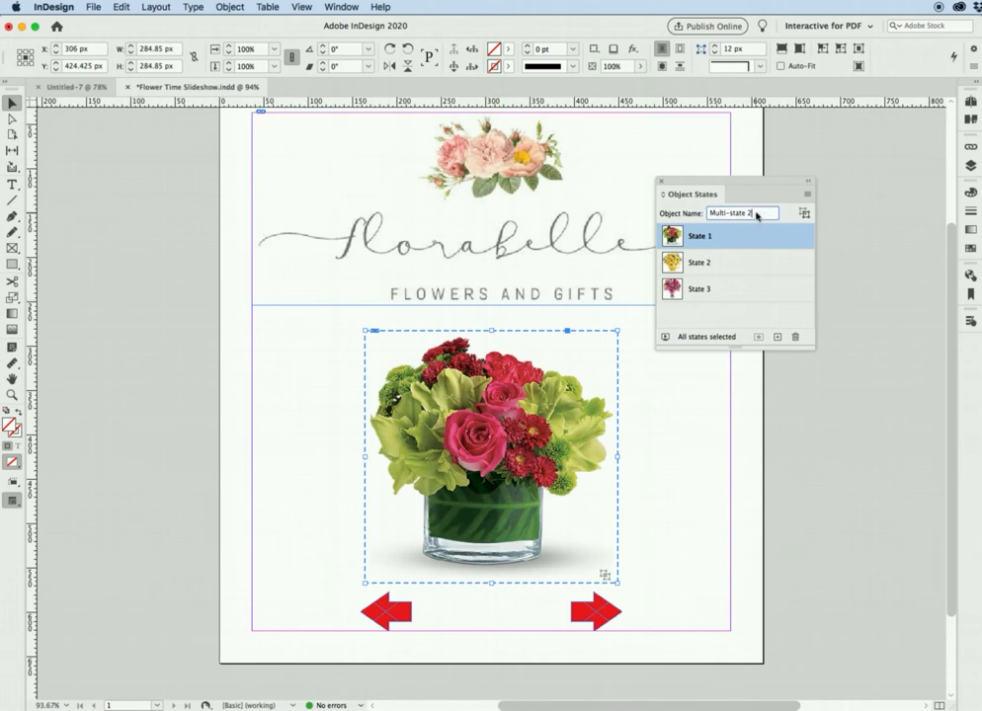
{"action": "key", "text": "BackSpace"}
{"action": "key", "text": "BackSpace"}
{"action": "type", "text": "1"}
{"action": "left_click", "coordinate": [691, 372]}
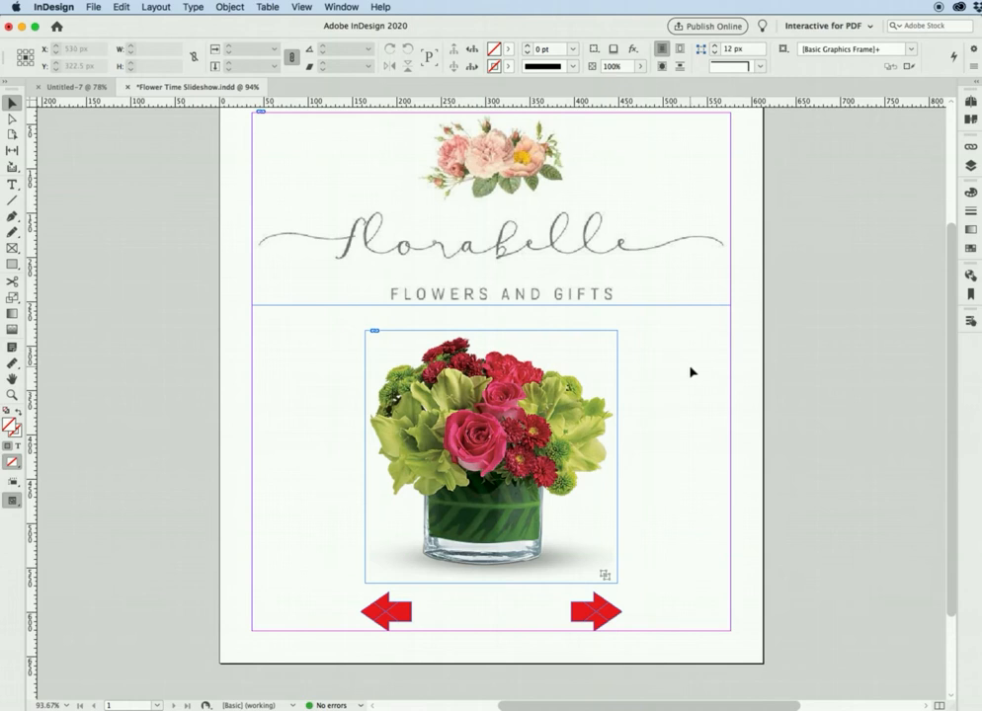
Convert the left-pointing red arrow into a button and name it previous.
{"action": "left_click", "coordinate": [342, 8]}
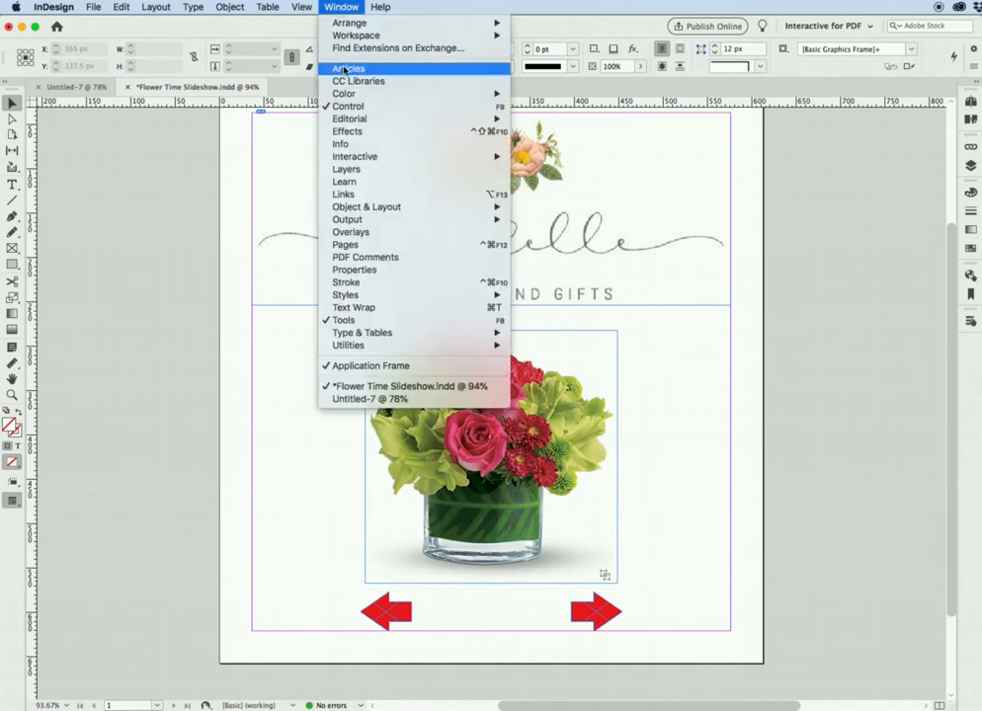
{"action": "mouse_move", "coordinate": [354, 158]}
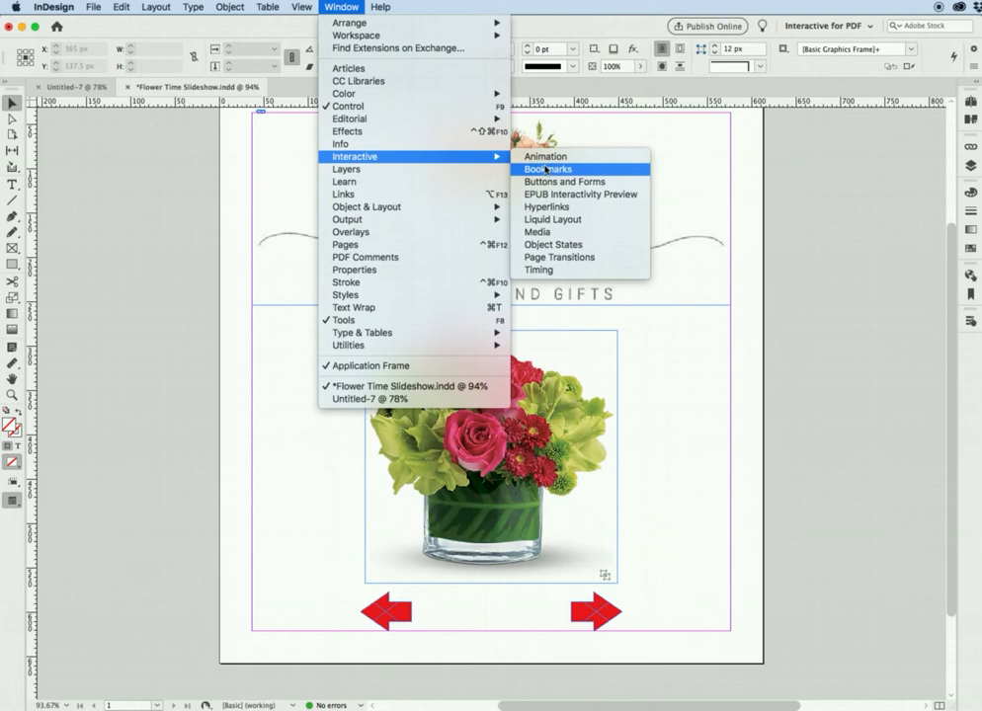
{"action": "left_click", "coordinate": [546, 182]}
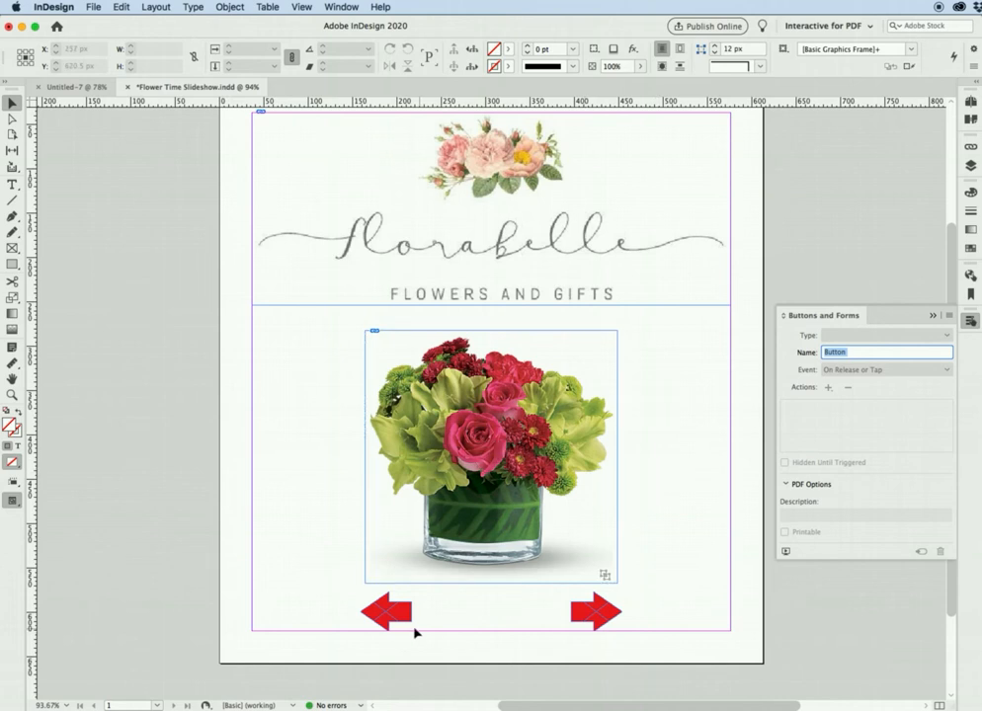
{"action": "left_click", "coordinate": [384, 620]}
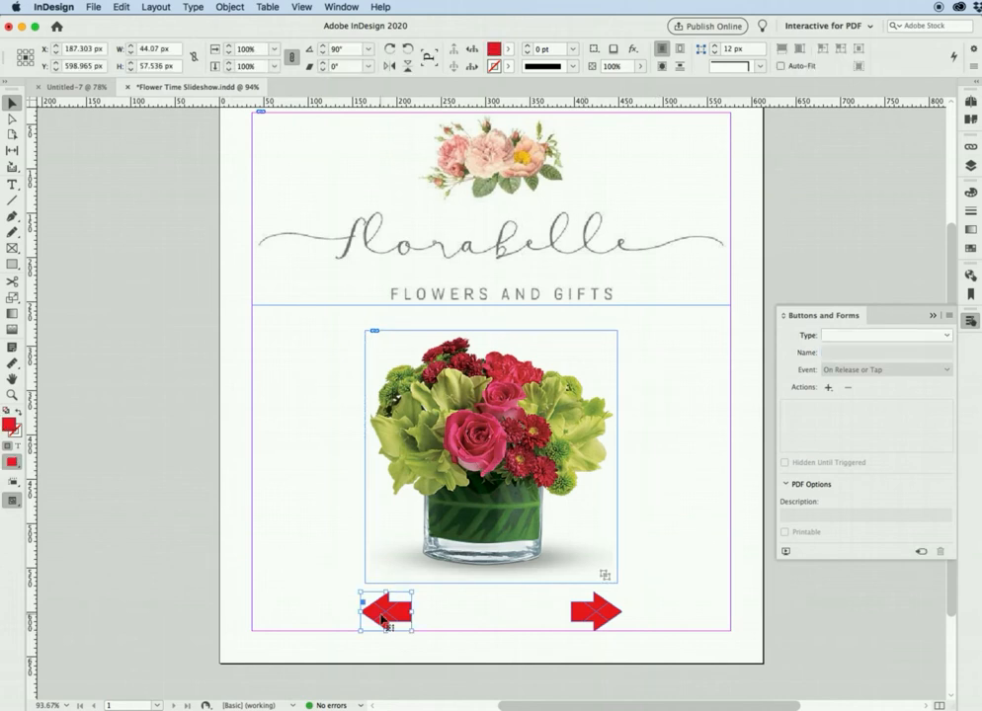
{"action": "left_click", "coordinate": [945, 336]}
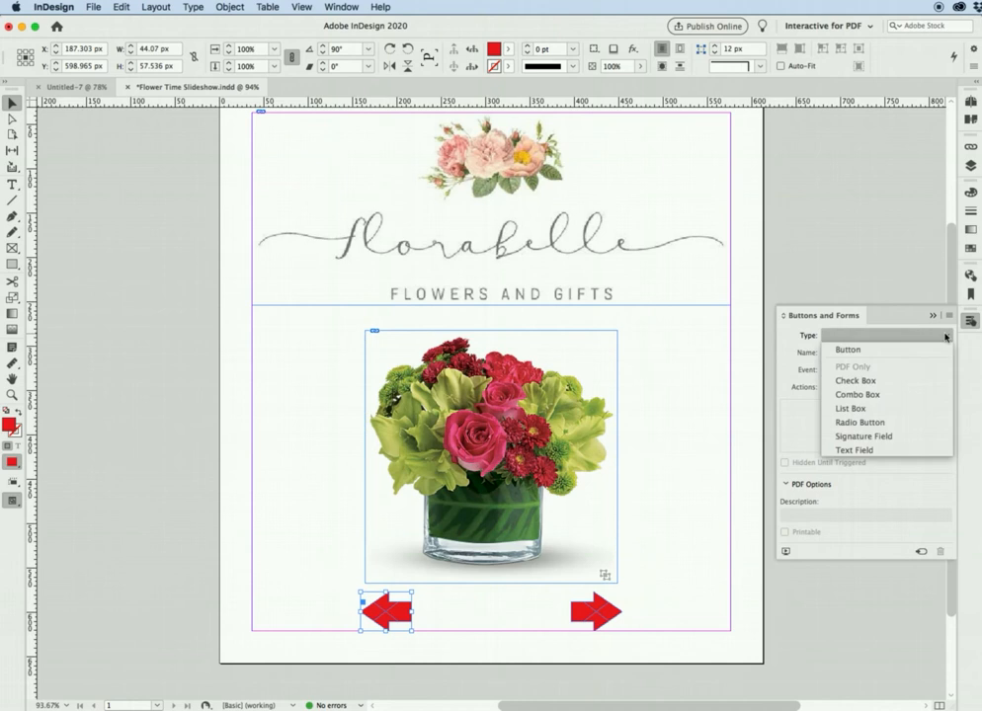
{"action": "left_click", "coordinate": [847, 352]}
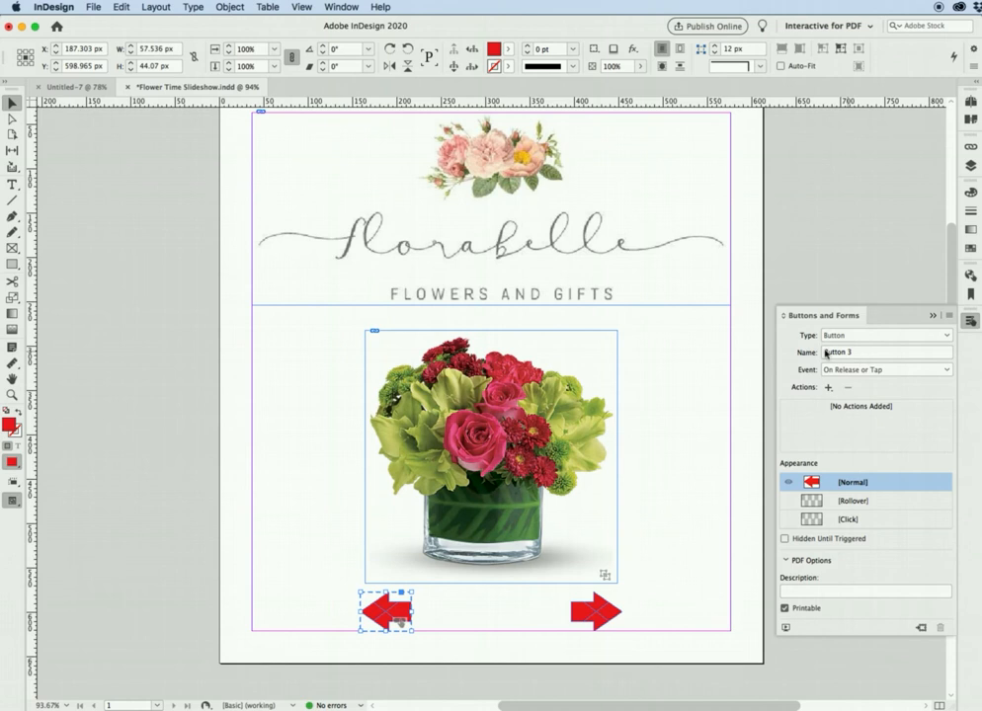
{"action": "left_click_drag", "start_coordinate": [853, 353], "coordinate": [801, 352]}
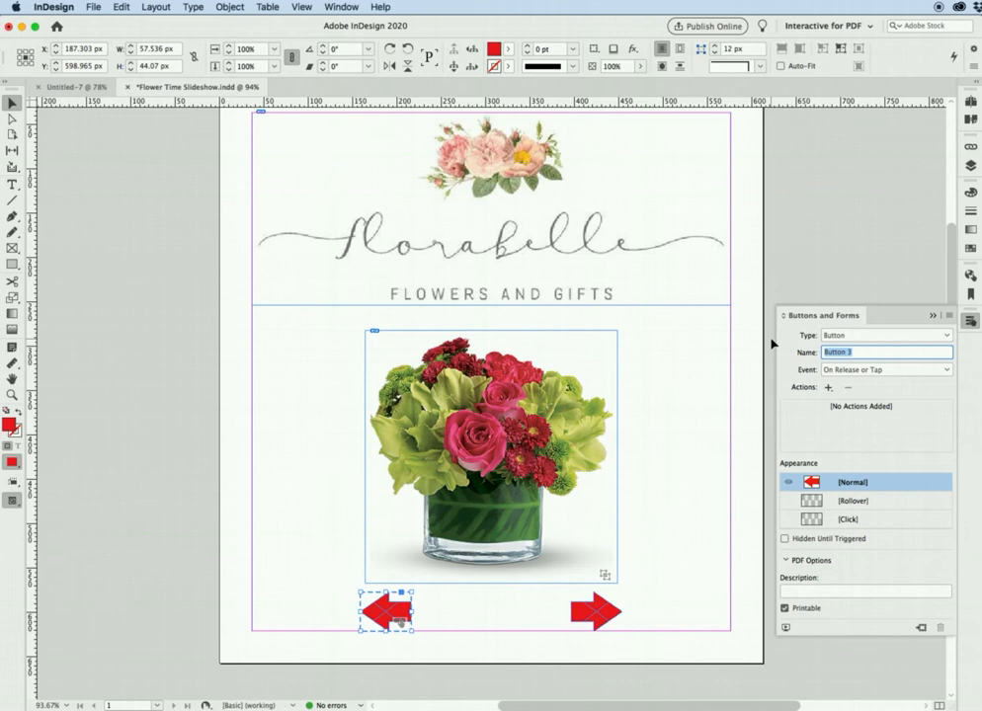
{"action": "type", "text": "previous"}
Keep the On Release or Tap event for the previous button and add a Go To Previous State action.
{"action": "left_click", "coordinate": [945, 369]}
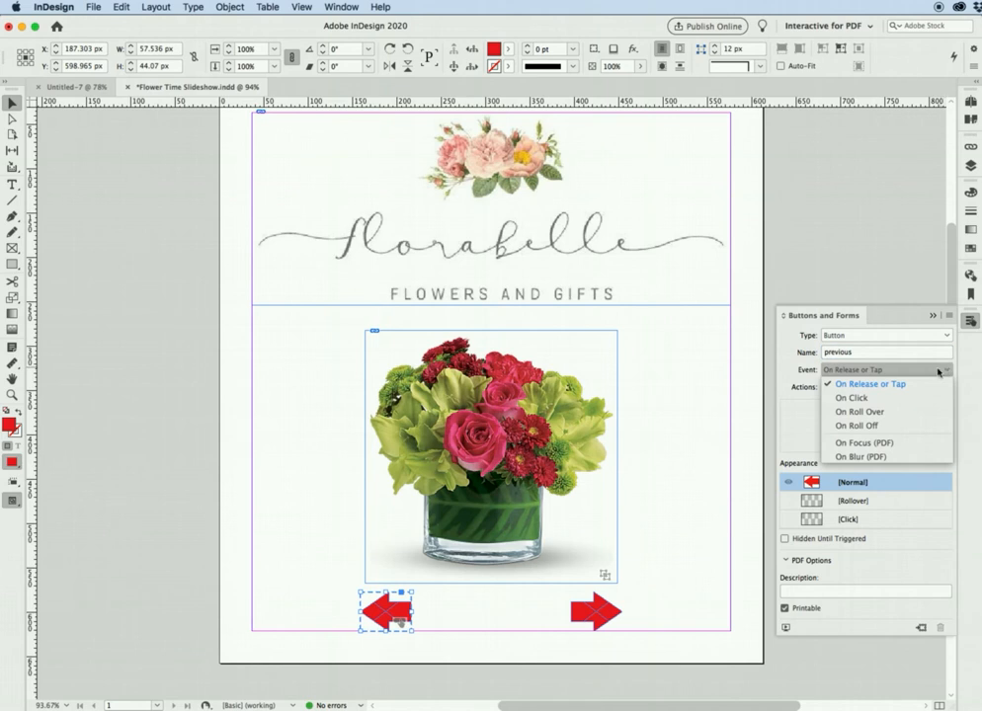
{"action": "left_click", "coordinate": [781, 370]}
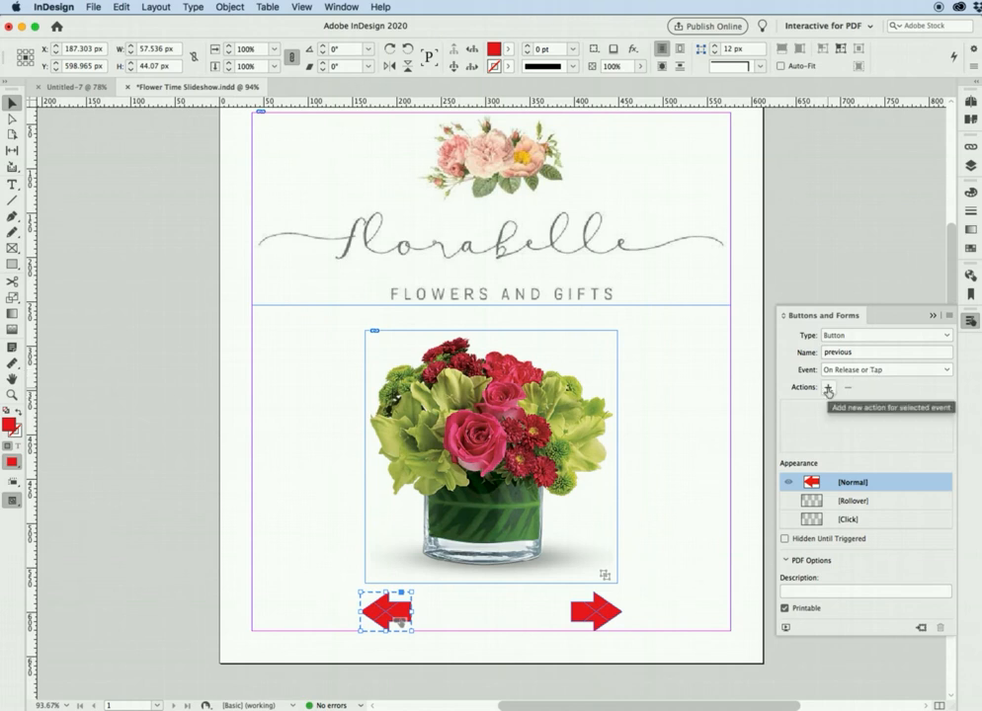
{"action": "left_click", "coordinate": [828, 388]}
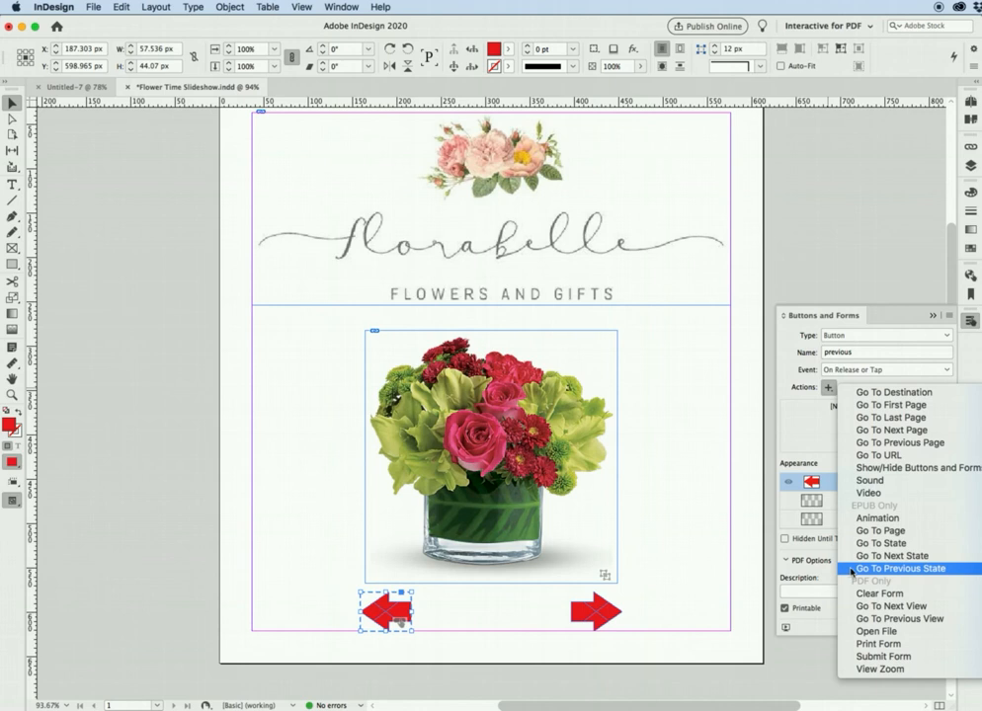
{"action": "left_click", "coordinate": [851, 572]}
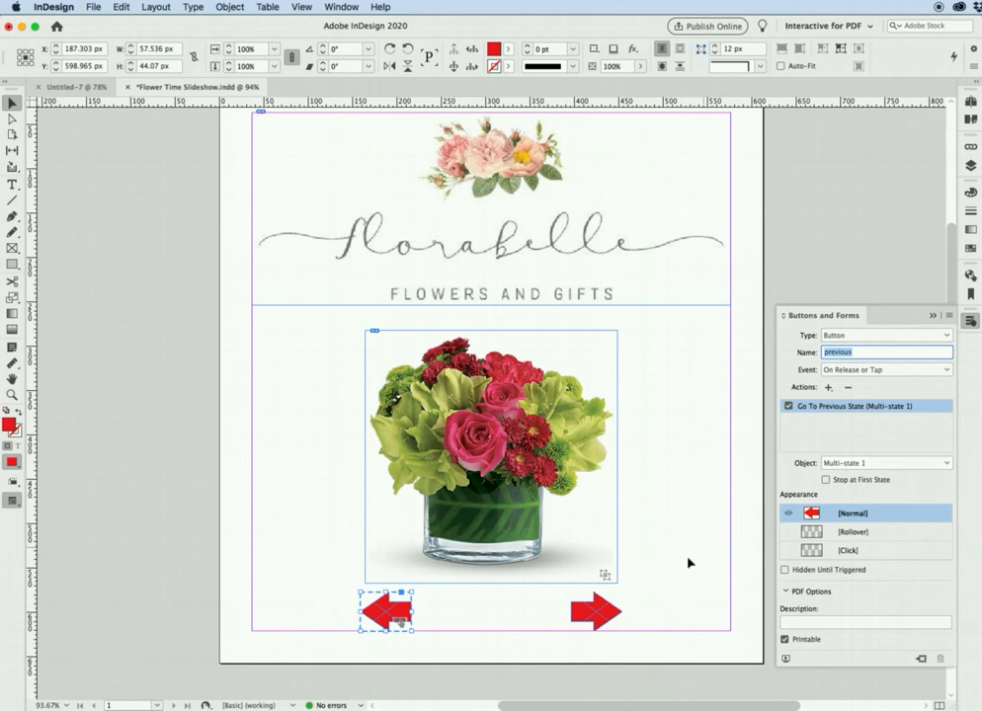
Convert the right-pointing red arrow into a button and name it next.
{"action": "left_click", "coordinate": [604, 619]}
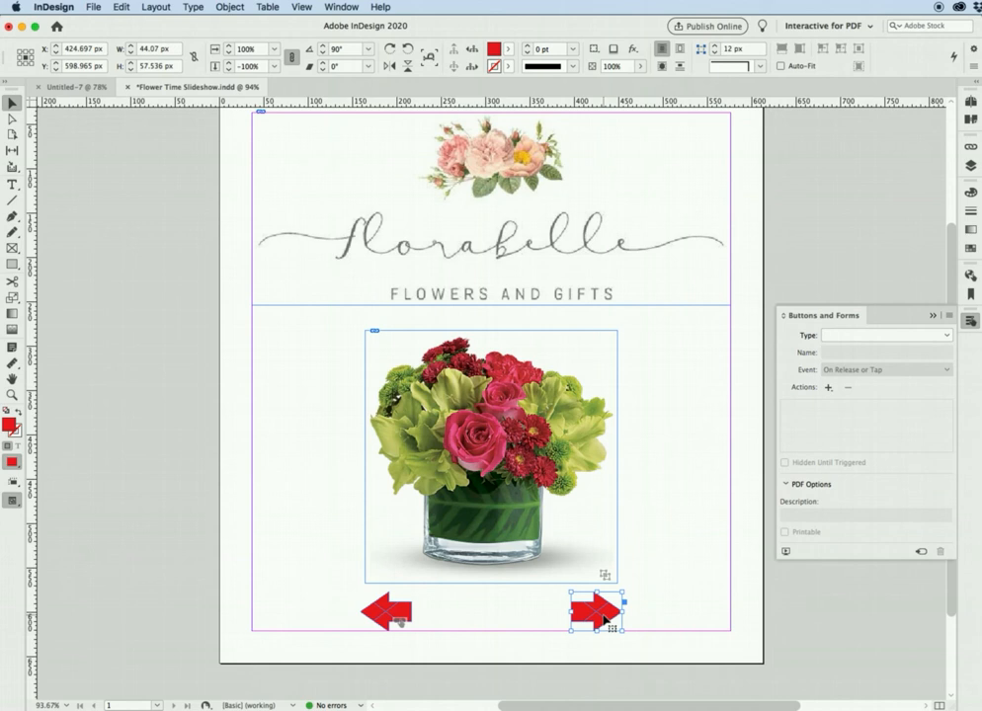
{"action": "left_click", "coordinate": [945, 334]}
{"action": "left_click", "coordinate": [871, 351]}
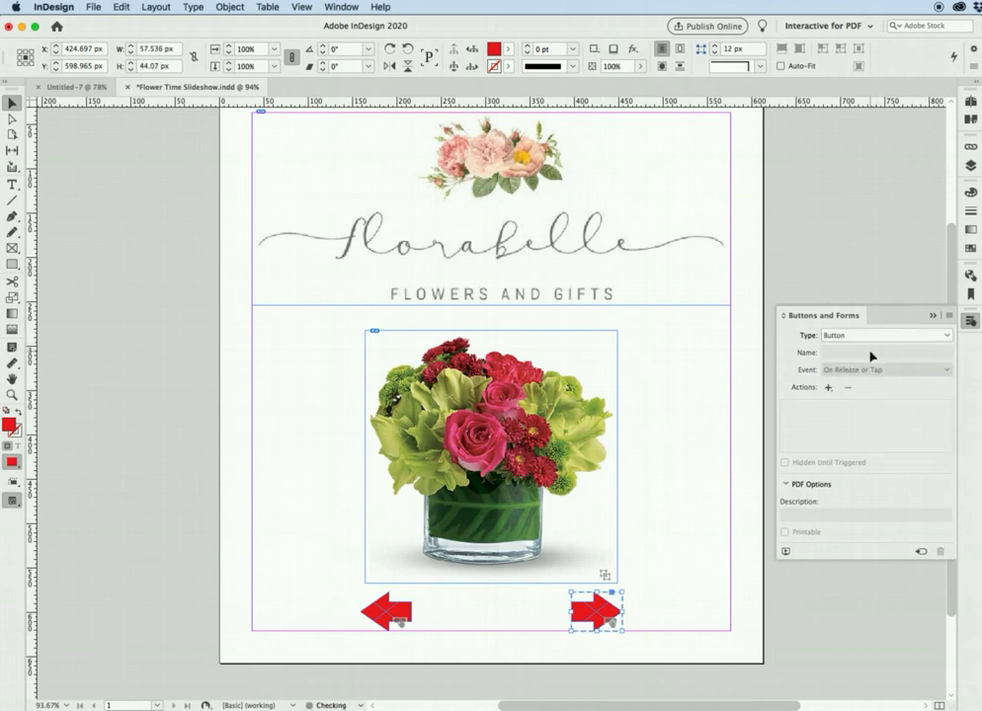
{"action": "left_click_drag", "start_coordinate": [862, 354], "coordinate": [816, 353]}
{"action": "type", "text": "next"}
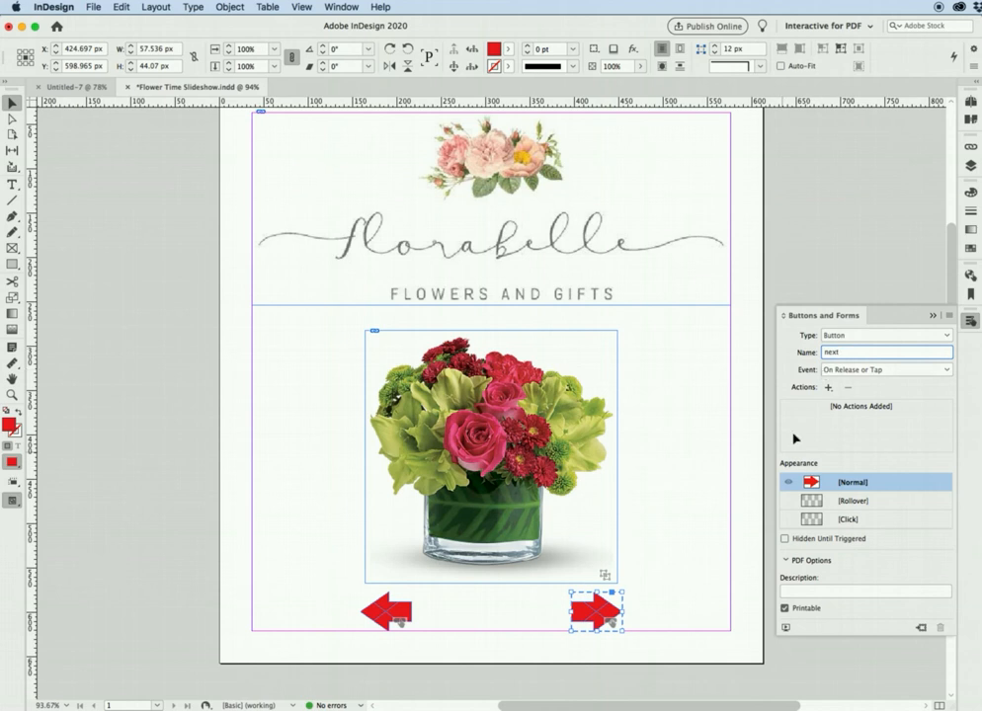
Add a Go To Next State action targeting Multi-state 1 to the next button.
{"action": "left_click", "coordinate": [828, 388]}
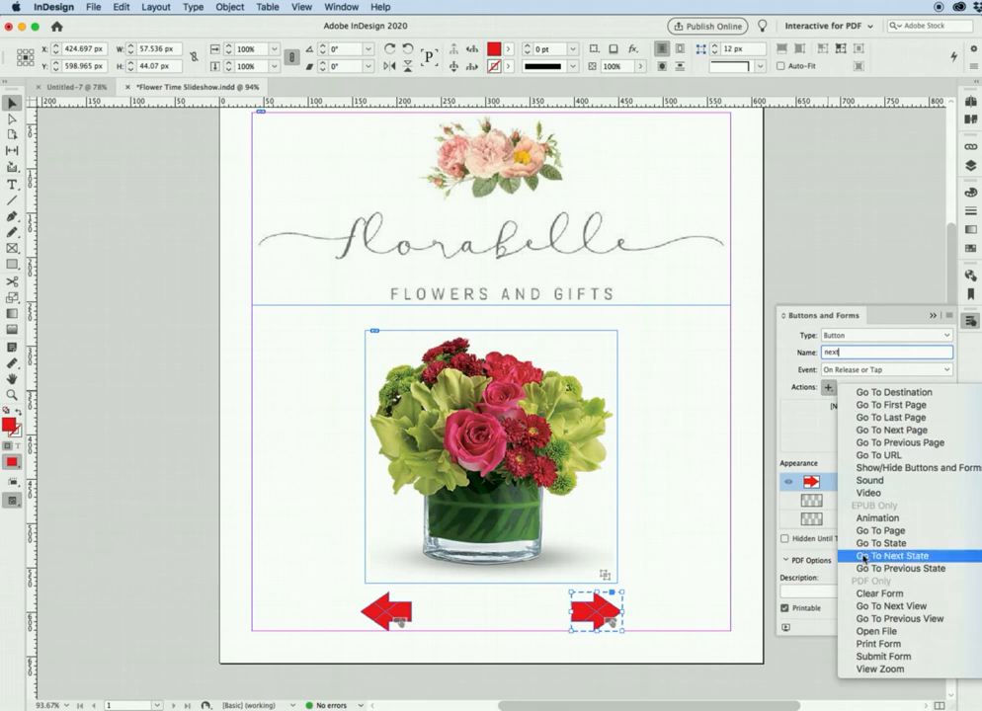
{"action": "left_click", "coordinate": [863, 556]}
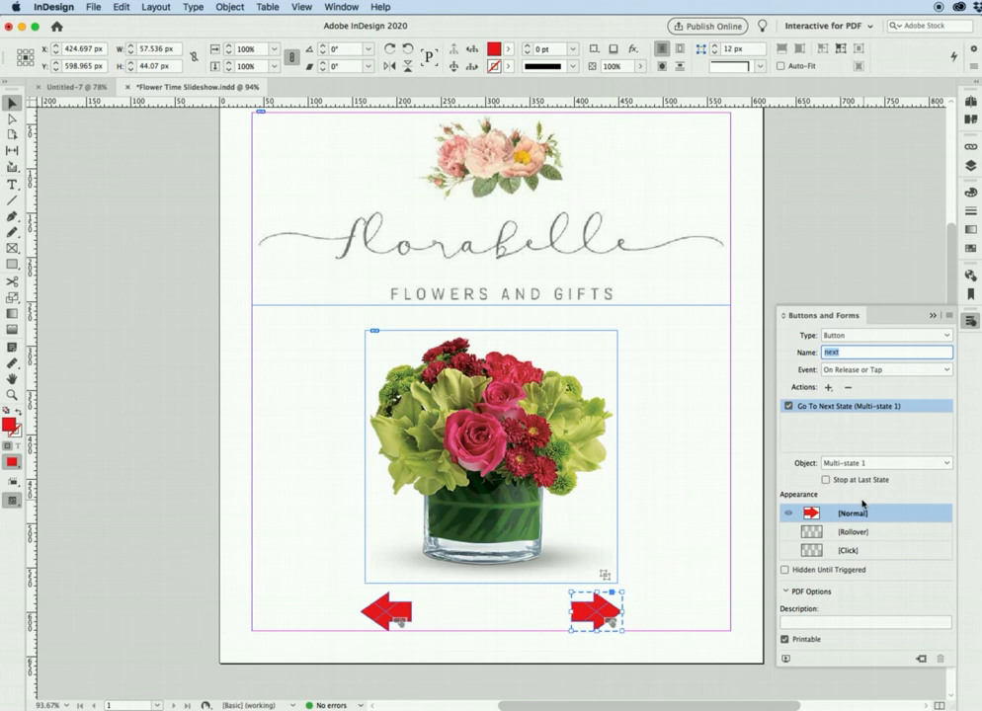
Preview the page's EPUB interactivity and test the slideshow by stepping through the flower images with the previous and next arrows.
{"action": "left_click", "coordinate": [786, 660]}
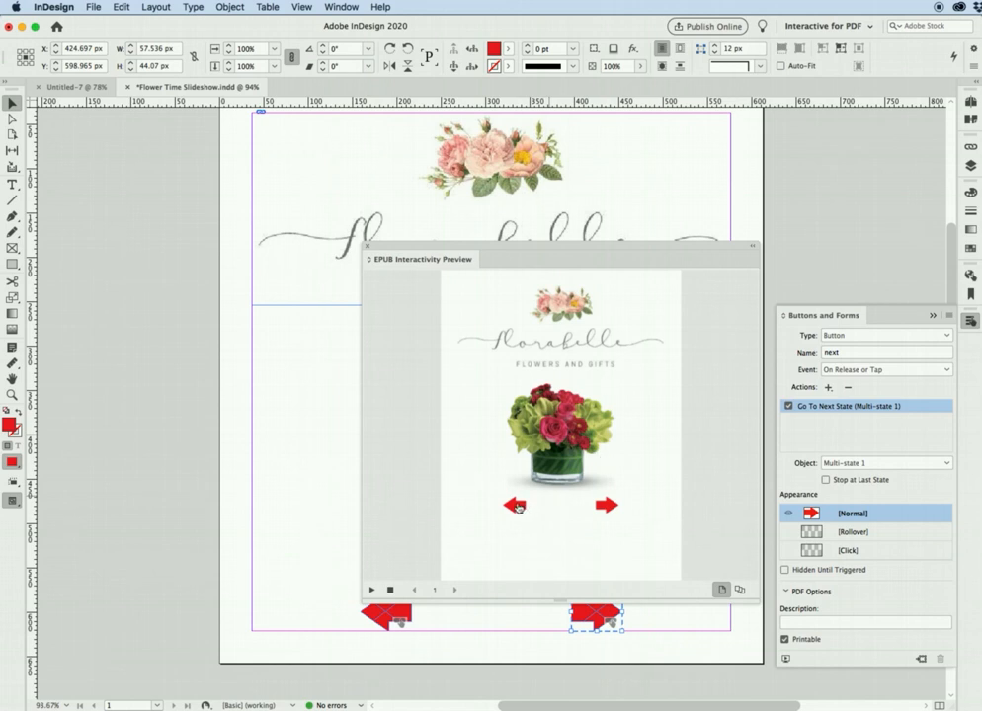
{"action": "left_click", "coordinate": [517, 506]}
{"action": "left_click", "coordinate": [517, 507]}
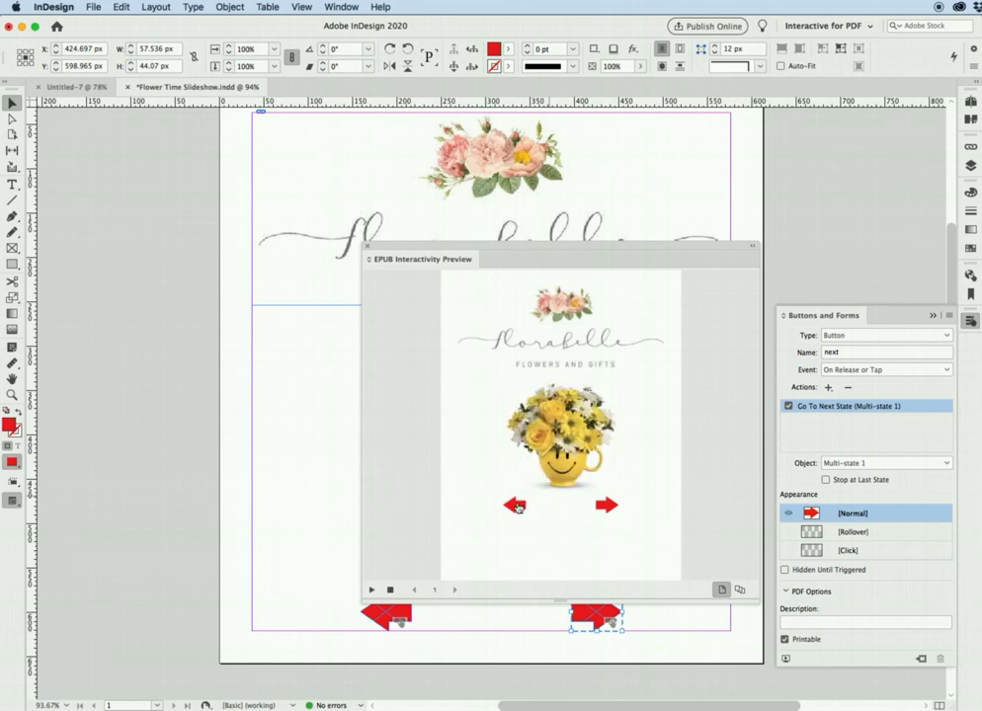
{"action": "left_click", "coordinate": [607, 507]}
{"action": "left_click", "coordinate": [607, 507]}
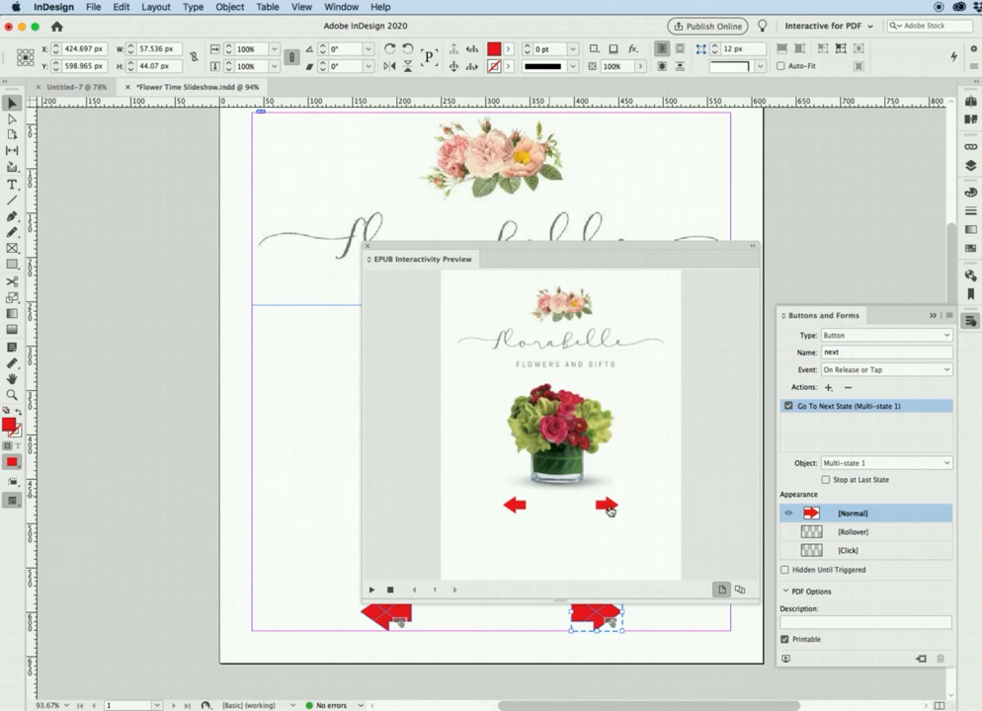
{"action": "left_click", "coordinate": [607, 508]}
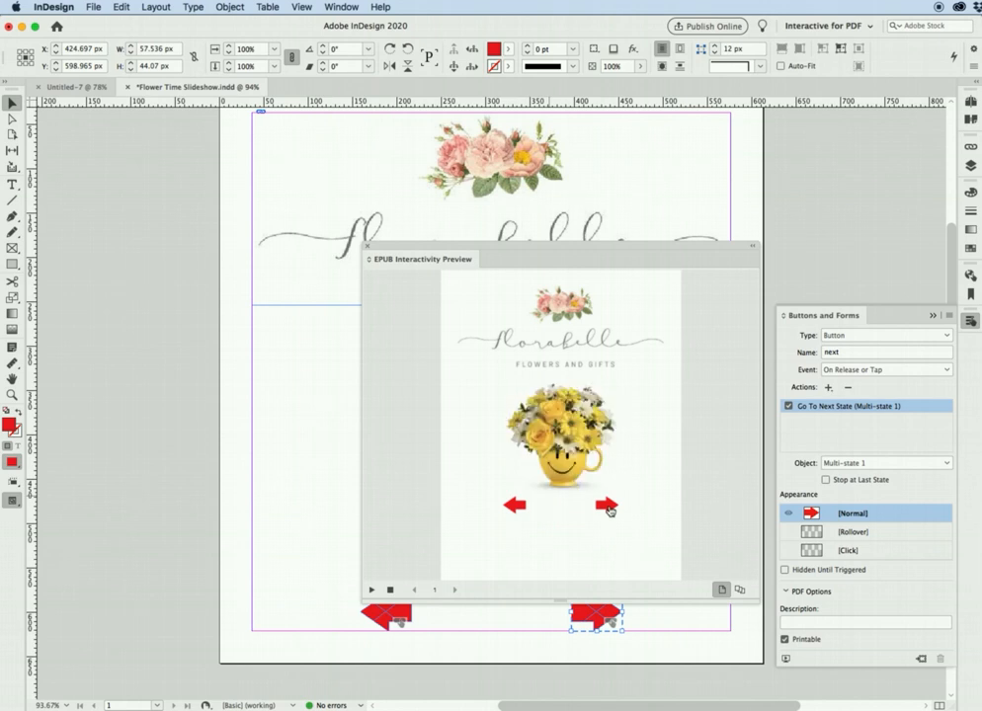